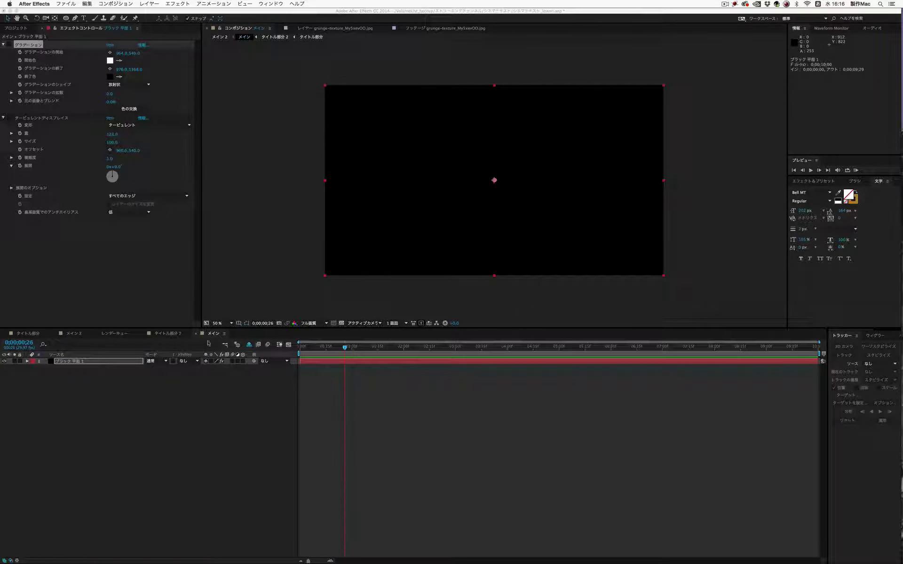
Step: Enable the solid's radial Gradient Ramp and Turbulent Displace, toggling the displacement off and on to compare
{"action": "left_click", "coordinate": [80, 365]}
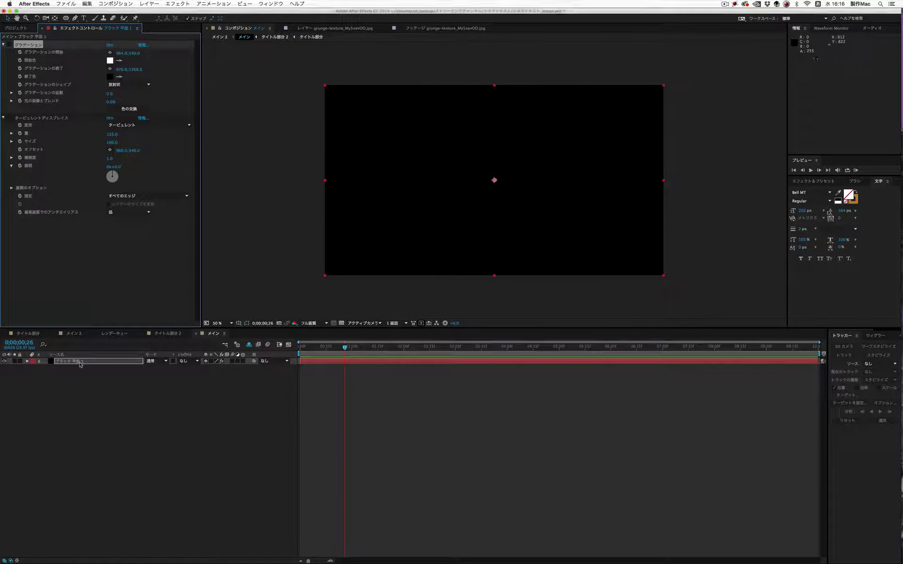
{"action": "left_click", "coordinate": [9, 46]}
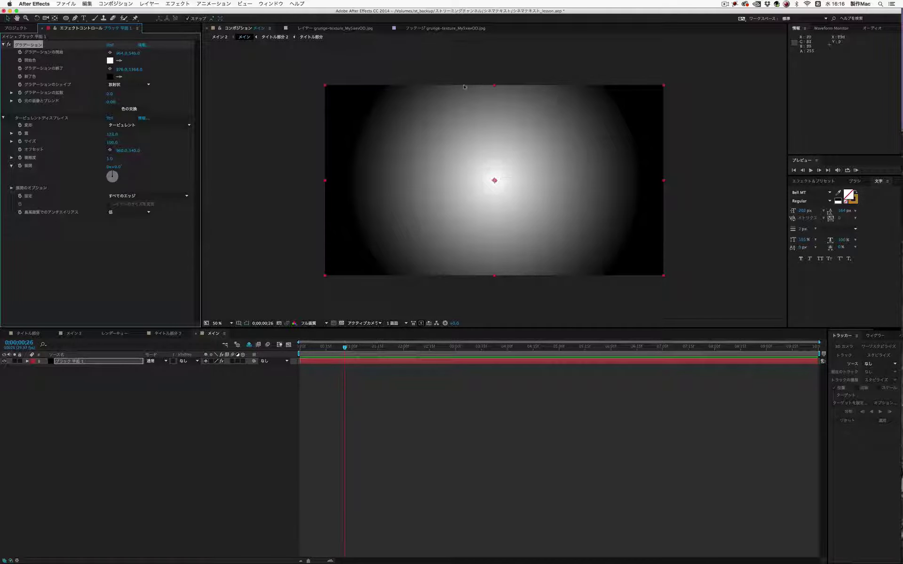
{"action": "left_click", "coordinate": [9, 118]}
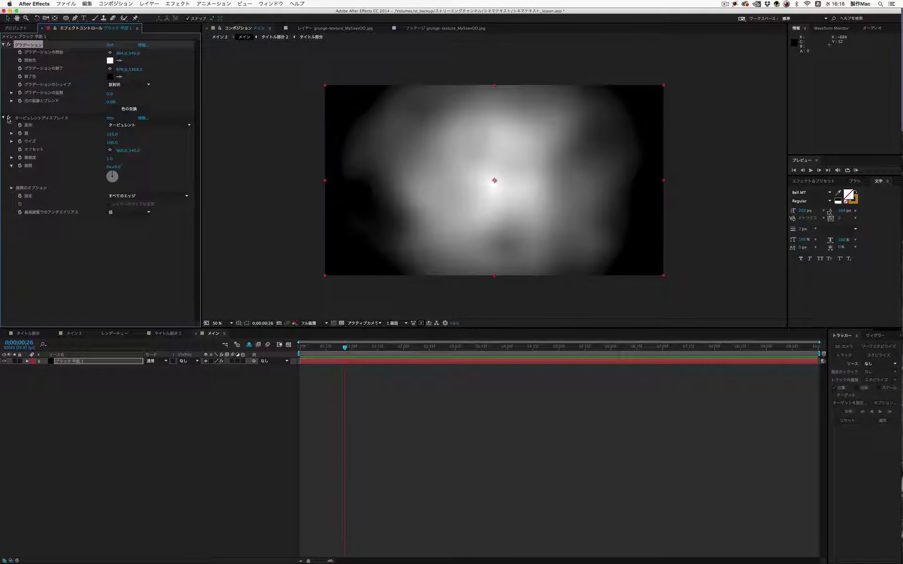
{"action": "left_click", "coordinate": [8, 118]}
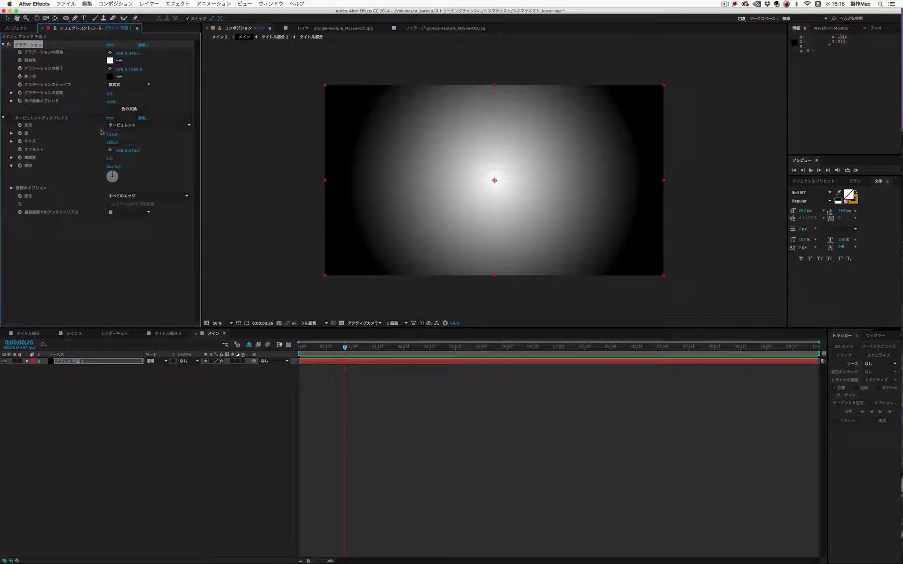
{"action": "left_click", "coordinate": [9, 118]}
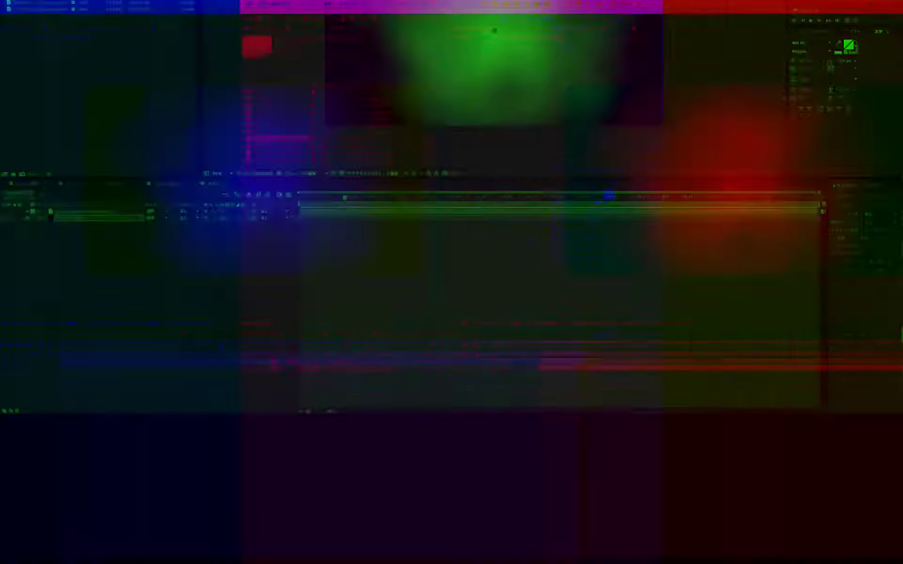
Step: Preview the grunge texture, then show layer 7 in メイン blended in Multiply (乗算)
{"action": "double_click", "coordinate": [40, 139]}
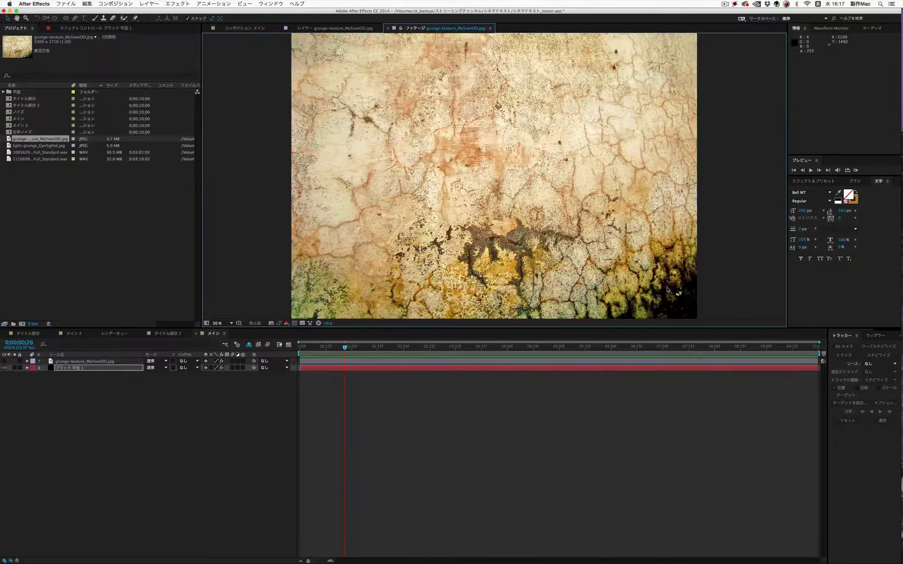
{"action": "left_click", "coordinate": [823, 362]}
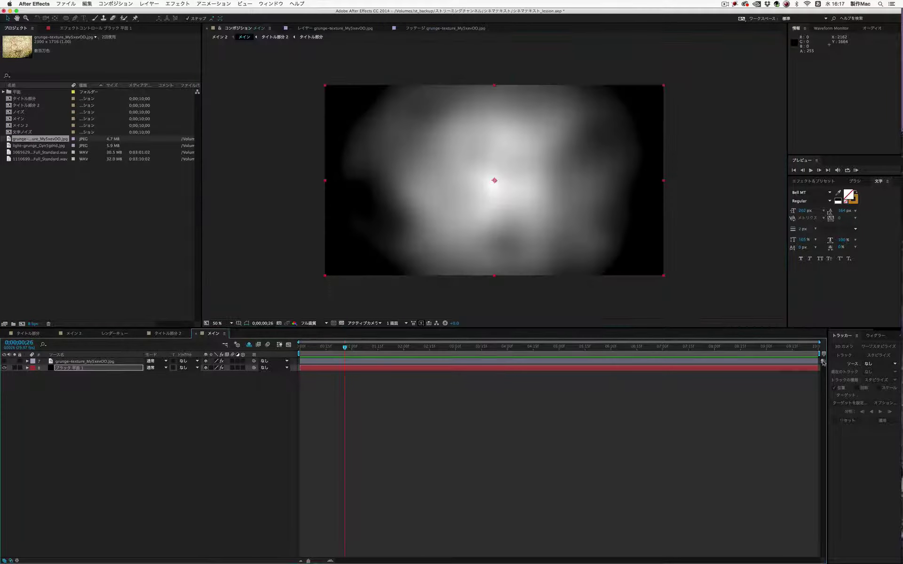
{"action": "left_click", "coordinate": [74, 361]}
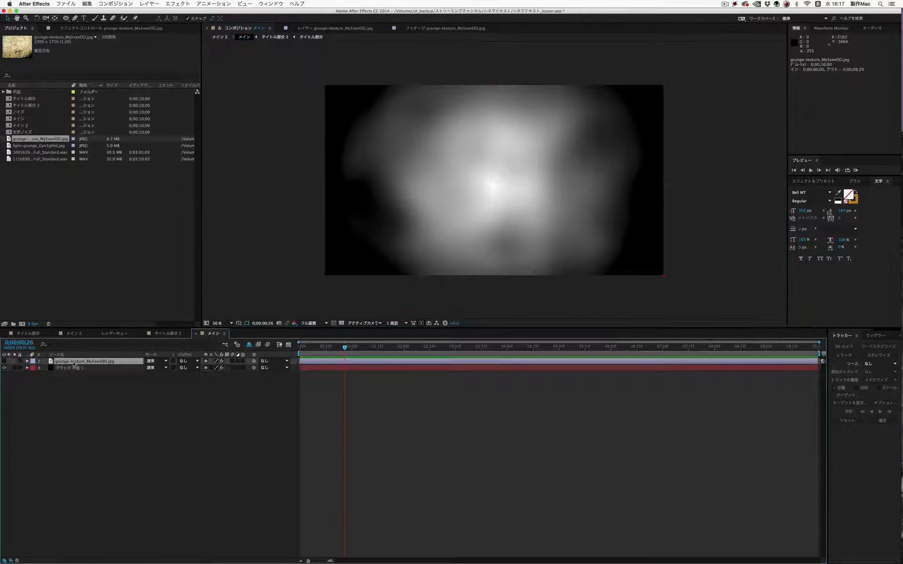
{"action": "left_click", "coordinate": [5, 361]}
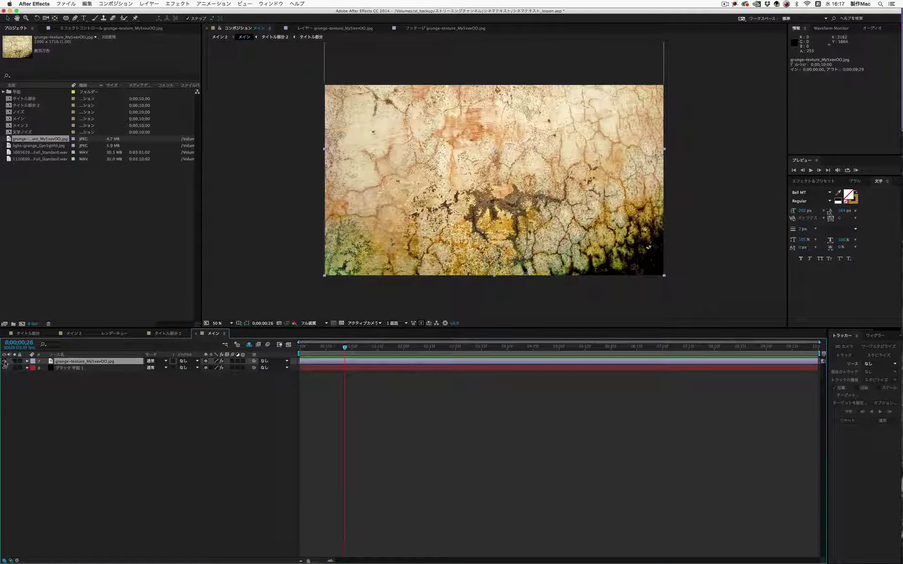
{"action": "left_click", "coordinate": [153, 361]}
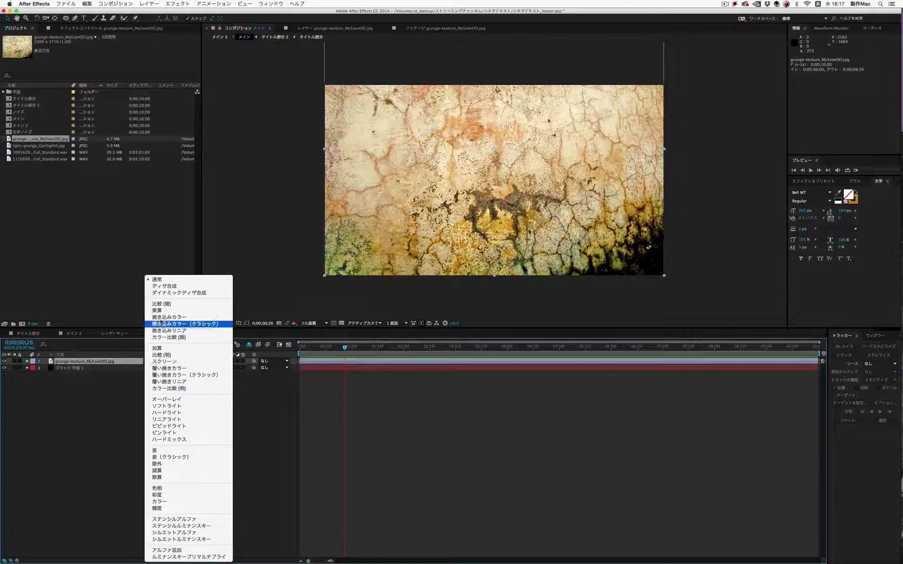
{"action": "left_click", "coordinate": [157, 311]}
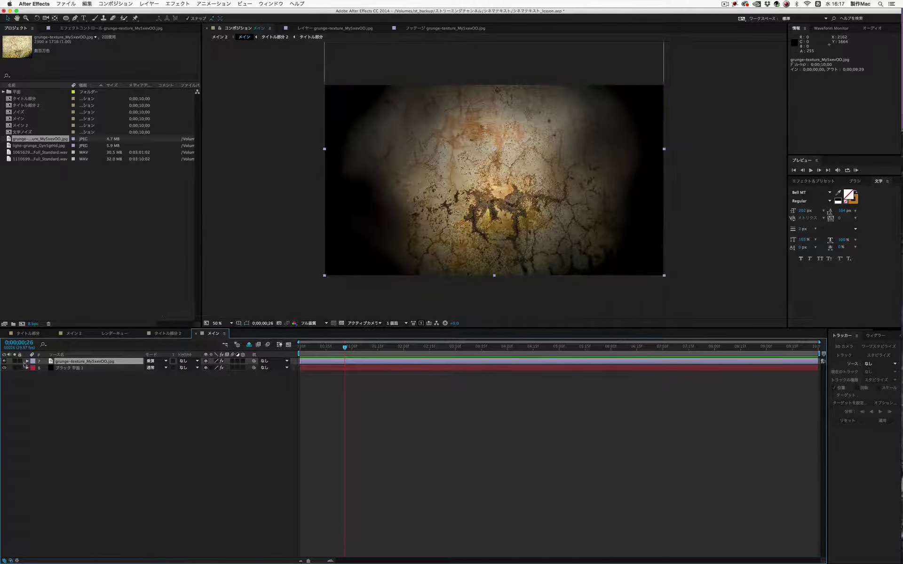
{"action": "left_click", "coordinate": [5, 361]}
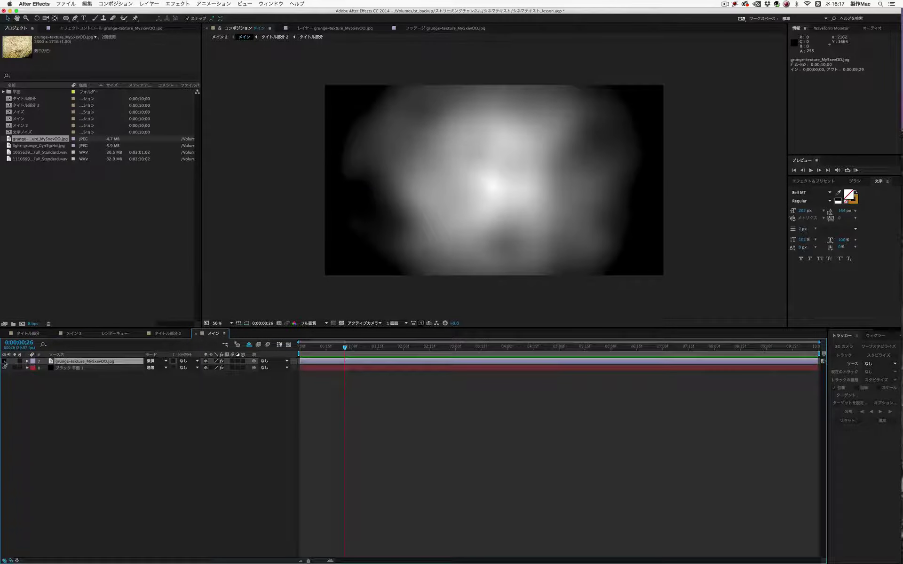
{"action": "left_click", "coordinate": [4, 361]}
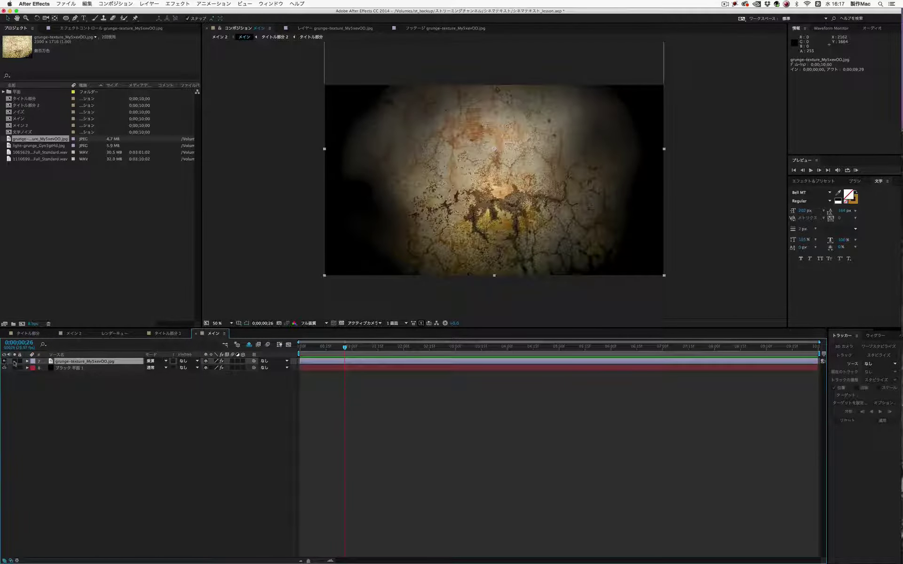
Step: Keep the grunge texture's 白黒 (Black & White) effect on after comparing it off
{"action": "left_click", "coordinate": [93, 29]}
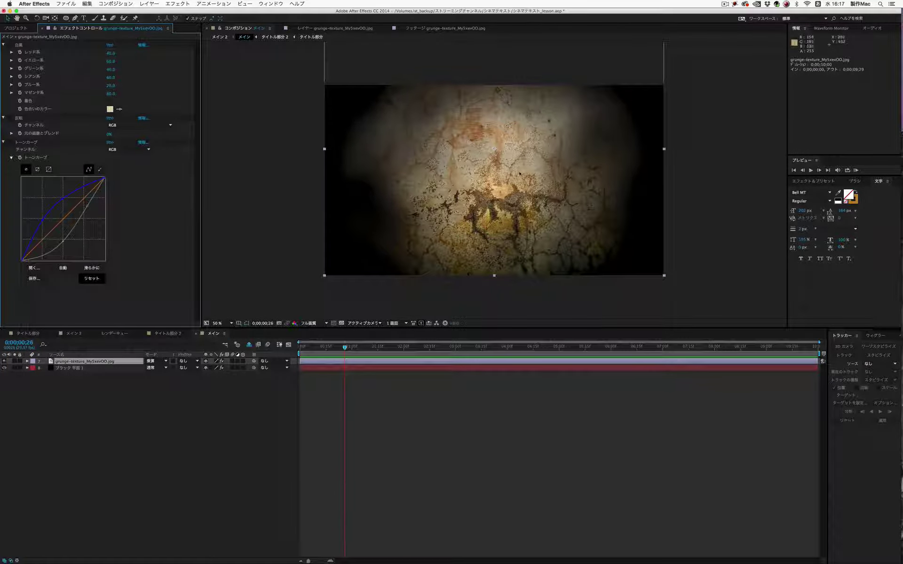
{"action": "left_click", "coordinate": [10, 46]}
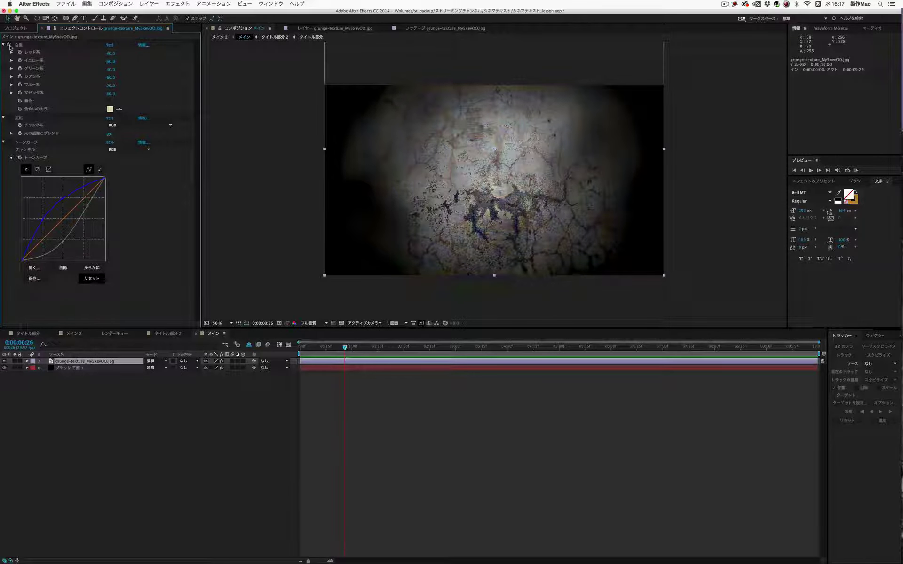
{"action": "left_click", "coordinate": [8, 45]}
Step: Invert the texture, tint it dark purple-blue with トーンカーブ, and add a new adjustment layer
{"action": "left_click", "coordinate": [9, 118]}
{"action": "left_click", "coordinate": [8, 118]}
{"action": "left_click", "coordinate": [9, 118]}
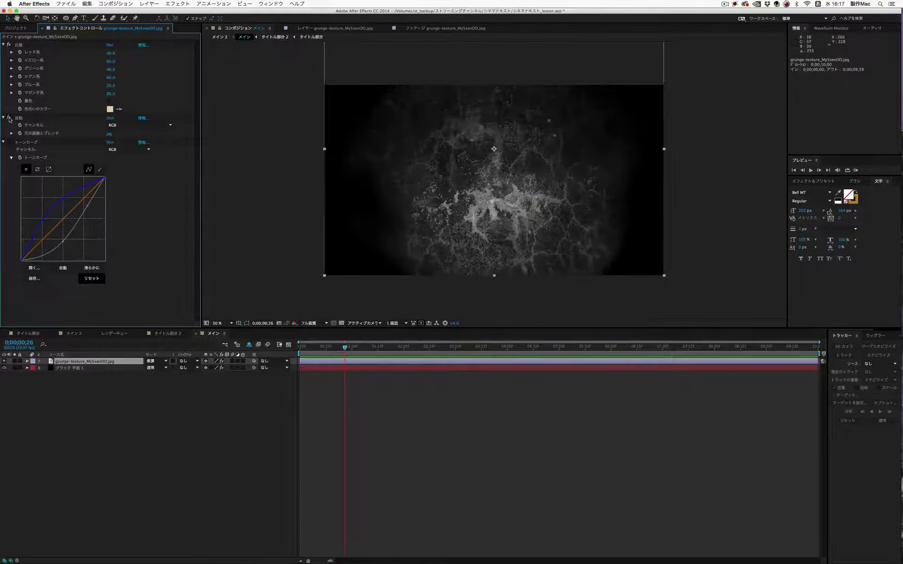
{"action": "left_click", "coordinate": [9, 118]}
{"action": "left_click", "coordinate": [9, 118]}
{"action": "left_click", "coordinate": [8, 142]}
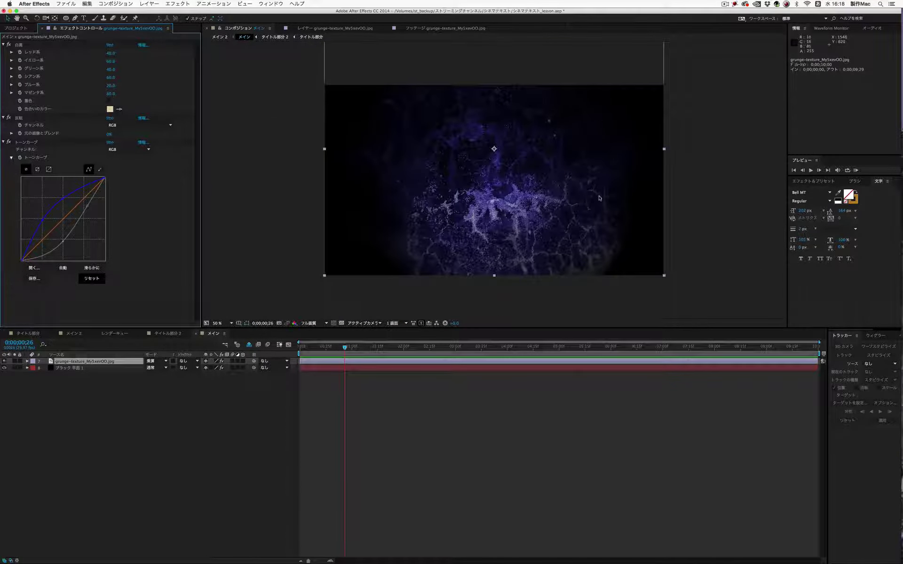
{"action": "key", "text": "super+alt+y"}
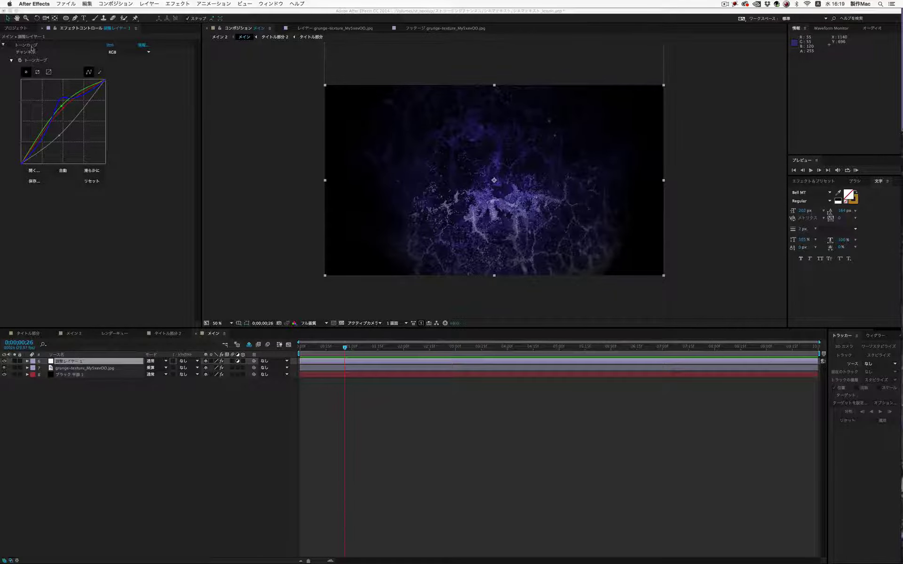
Step: Enable the adjustment layer's トーンカーブ, show the DENPO-ZI title layer, and check it at 100% zoom
{"action": "left_click", "coordinate": [12, 47]}
{"action": "left_click", "coordinate": [10, 45]}
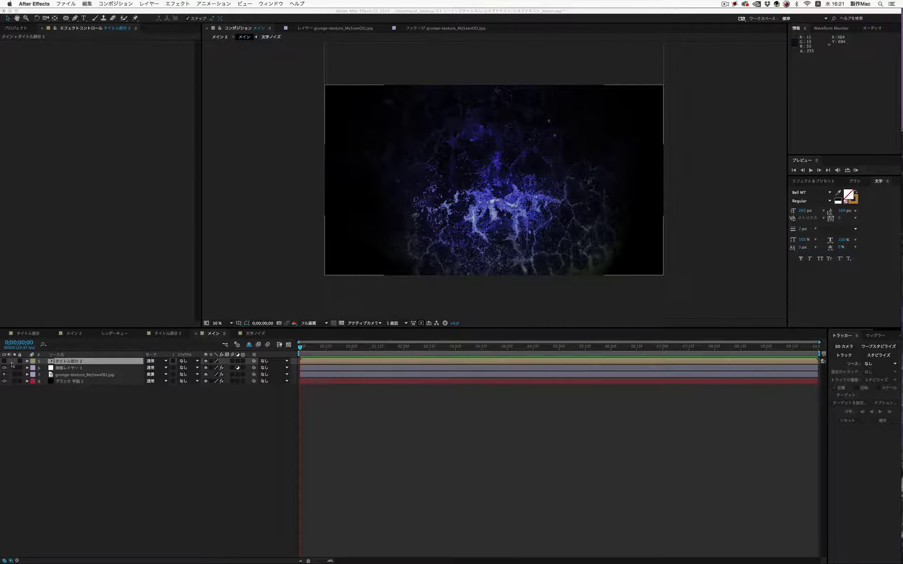
{"action": "left_click", "coordinate": [4, 362]}
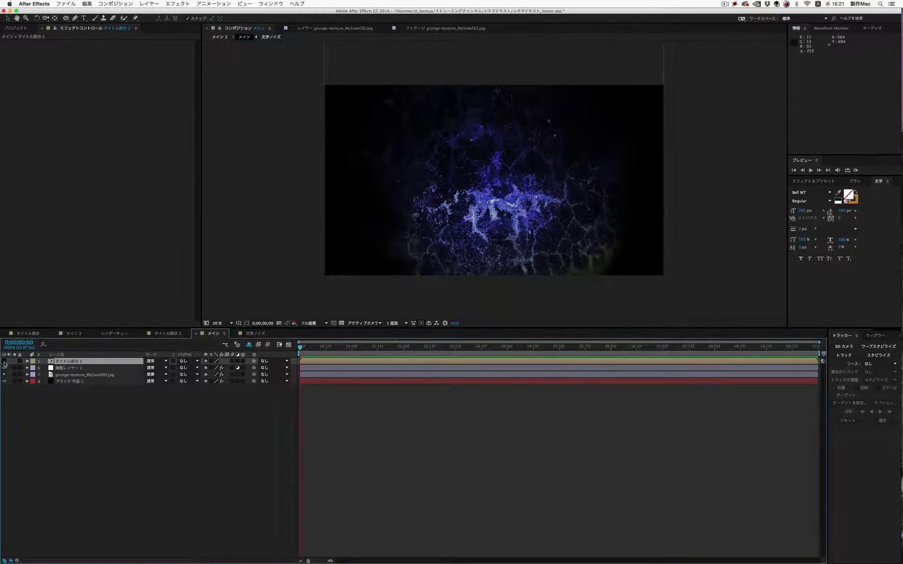
{"action": "left_click", "coordinate": [4, 361]}
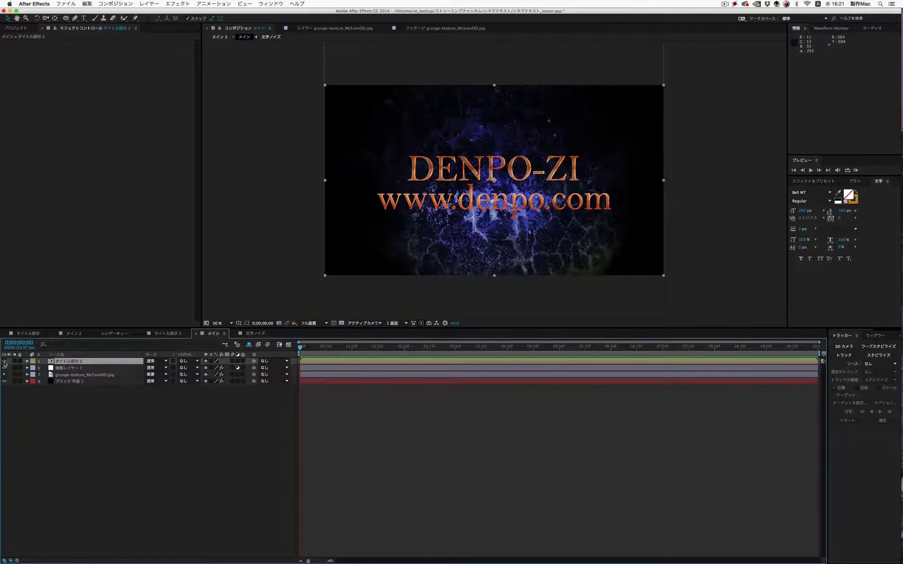
{"action": "key", "text": "slash"}
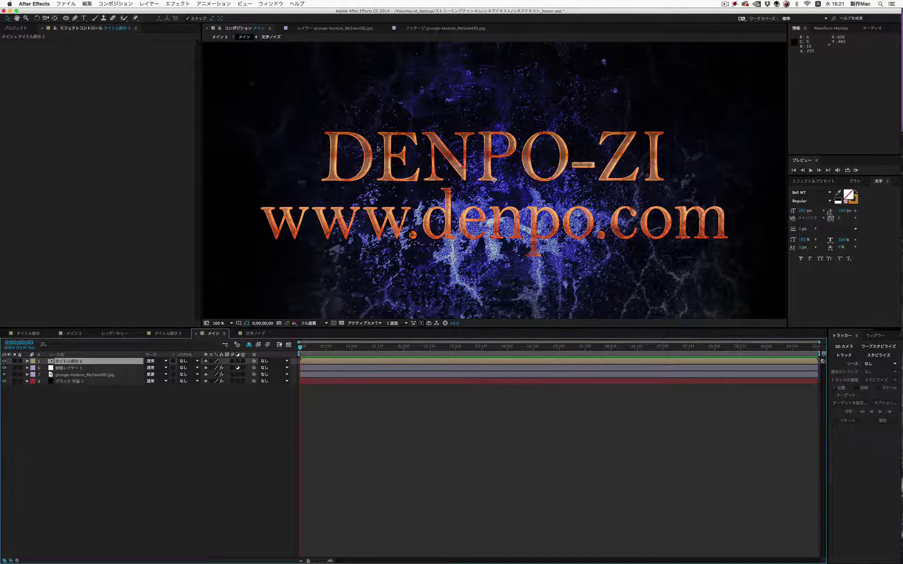
{"action": "key", "text": "comma"}
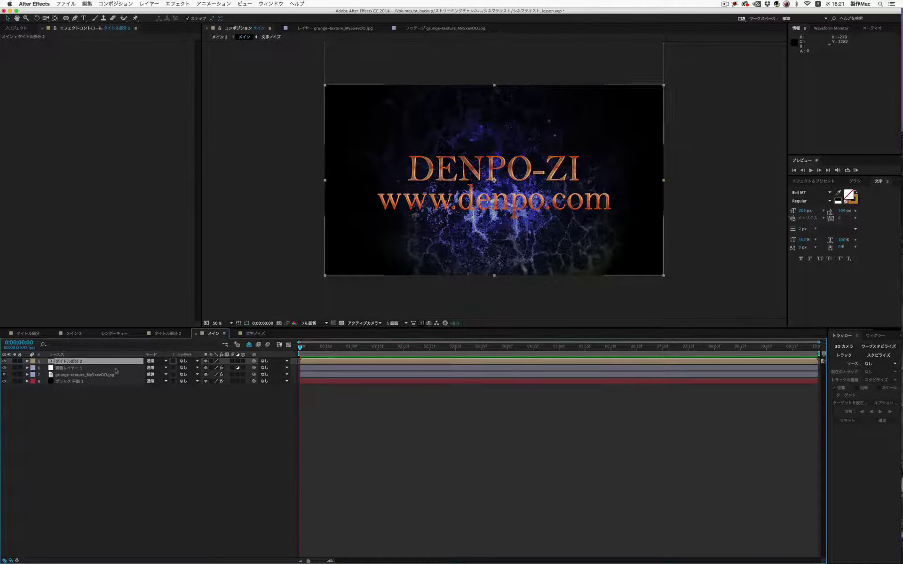
Step: In the 文字ノイズ comp, set the noise solid's Fractal Type to Dynamic and raise Contrast
{"action": "left_click", "coordinate": [253, 334]}
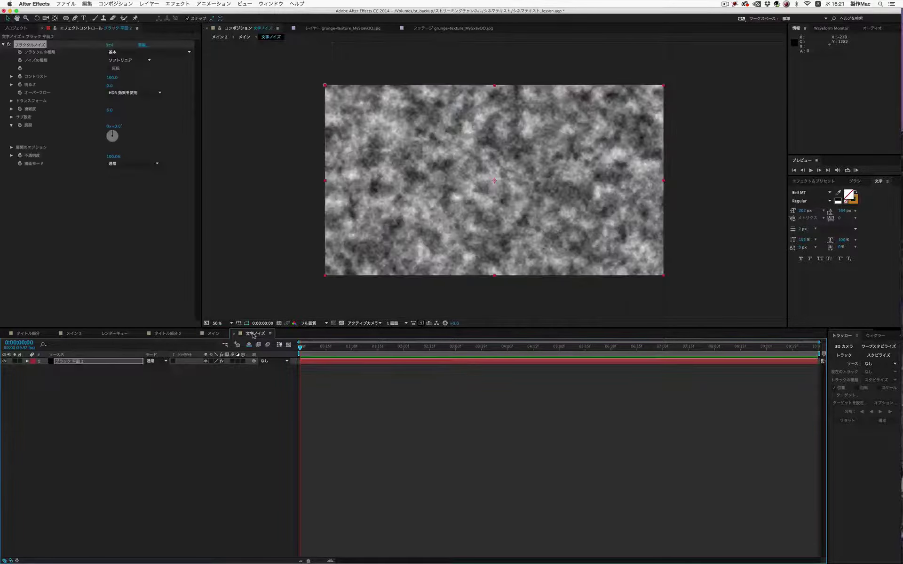
{"action": "left_click", "coordinate": [69, 362]}
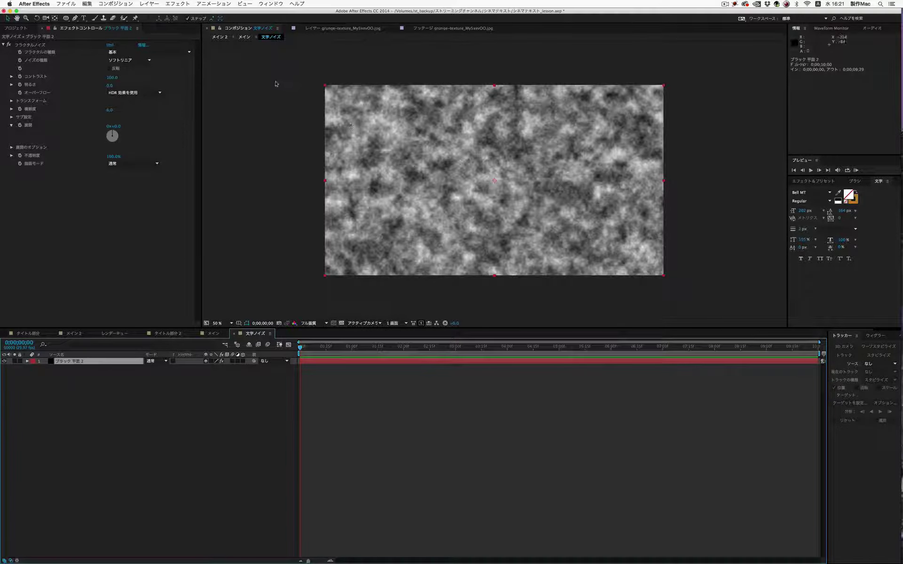
{"action": "left_click", "coordinate": [164, 53]}
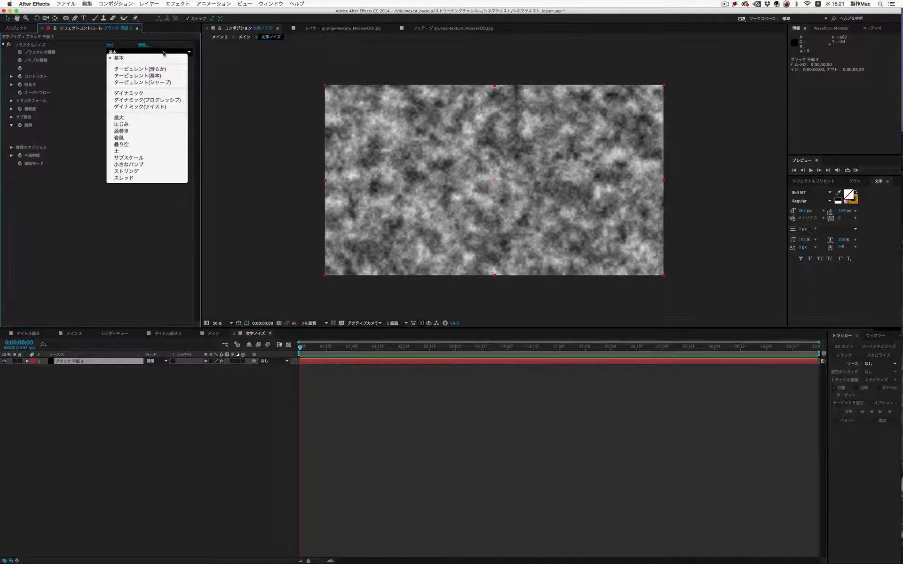
{"action": "left_click", "coordinate": [137, 93]}
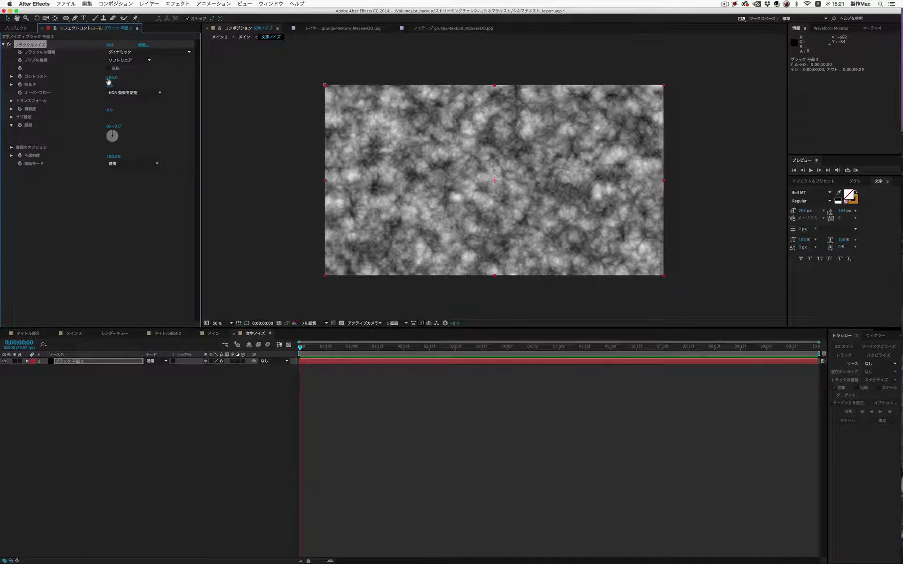
{"action": "left_click_drag", "start_coordinate": [118, 77], "coordinate": [148, 77]}
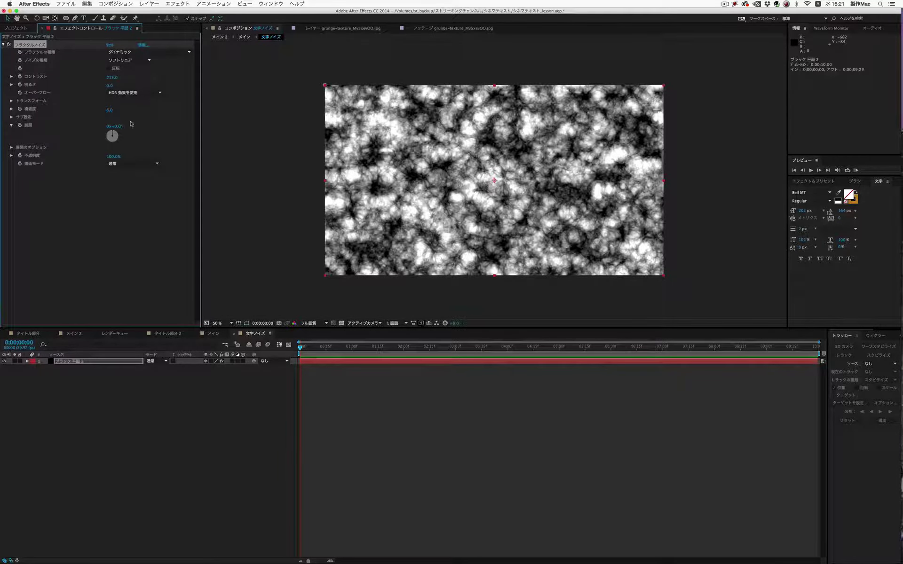
{"action": "left_click", "coordinate": [157, 164]}
Step: Re-select the Dynamic fractal type variant and return to the メイン composition
{"action": "left_click", "coordinate": [134, 53]}
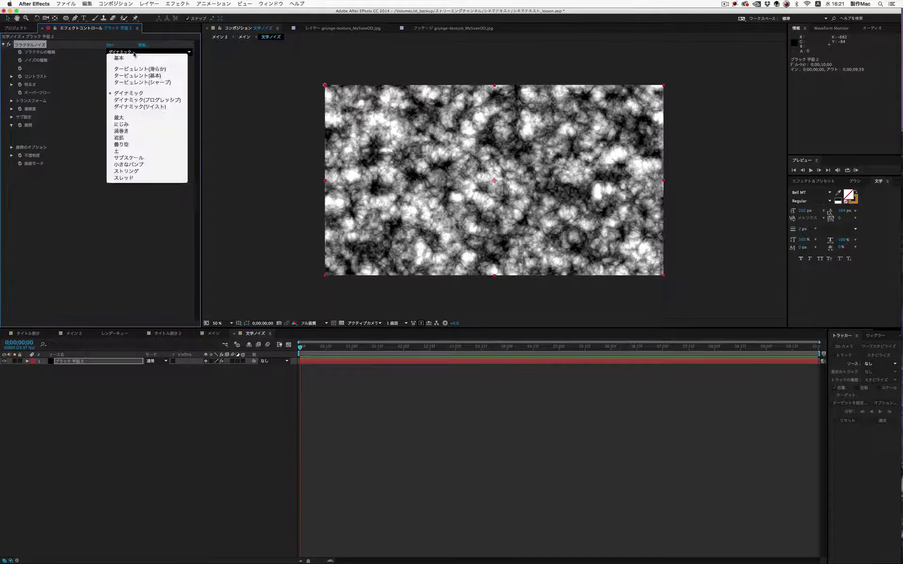
{"action": "key", "text": "Down"}
{"action": "key", "text": "Return"}
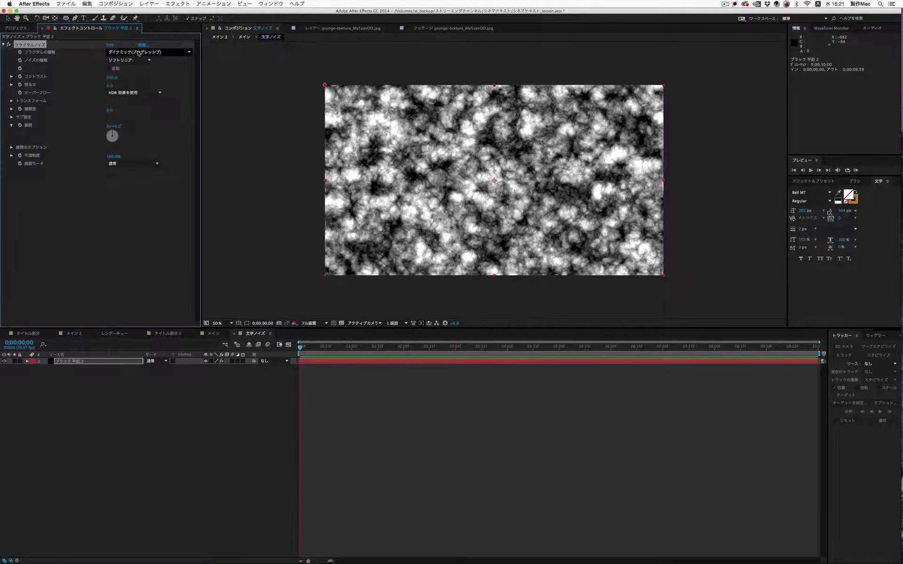
{"action": "left_click", "coordinate": [138, 54]}
{"action": "left_click", "coordinate": [143, 96]}
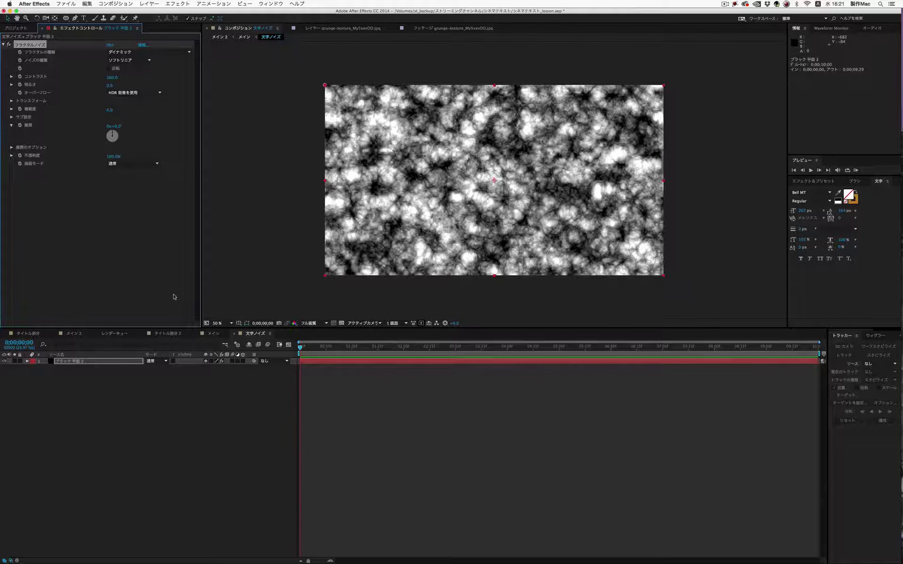
{"action": "left_click", "coordinate": [214, 334]}
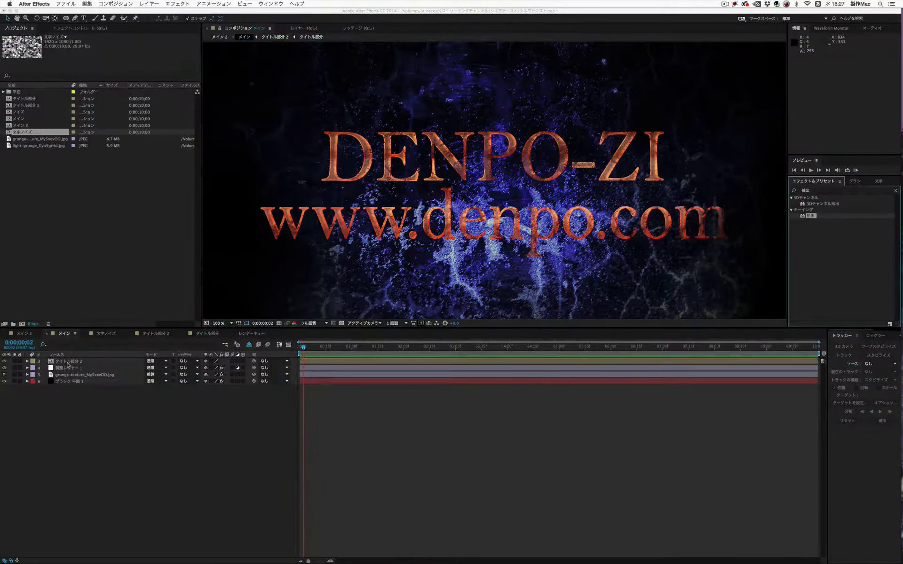
Step: Add the 文字ノイズ comp from the Project panel into the メイン timeline
{"action": "left_click", "coordinate": [68, 363]}
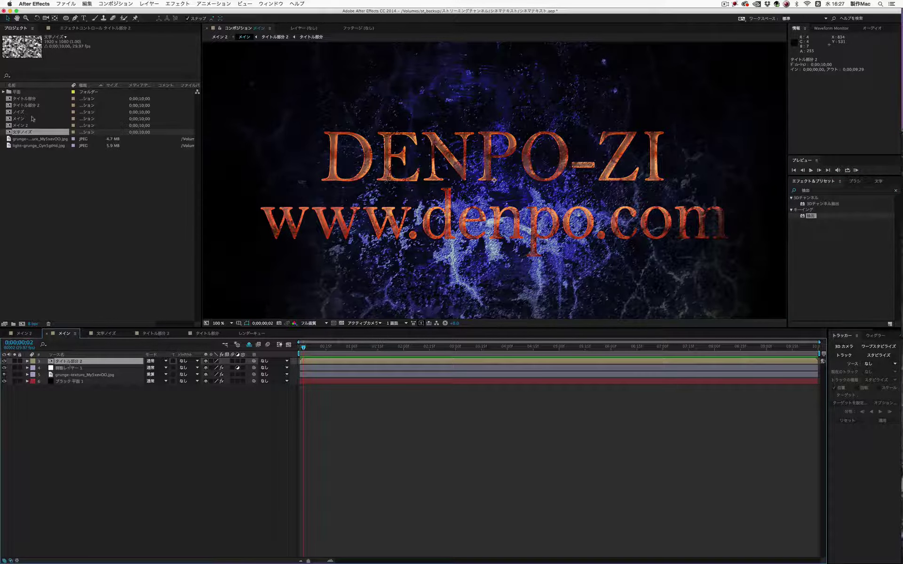
{"action": "left_click", "coordinate": [47, 283]}
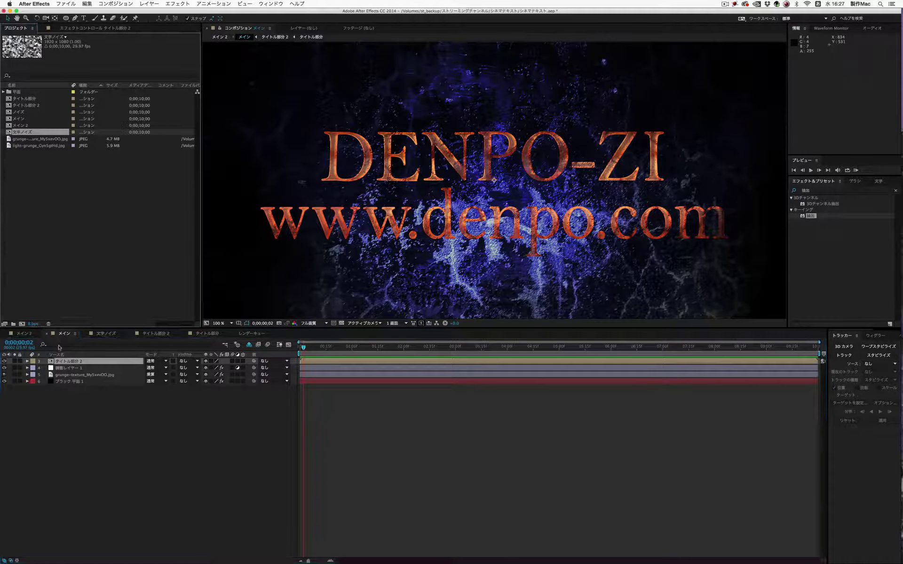
{"action": "left_click_drag", "start_coordinate": [62, 357], "coordinate": [62, 358]}
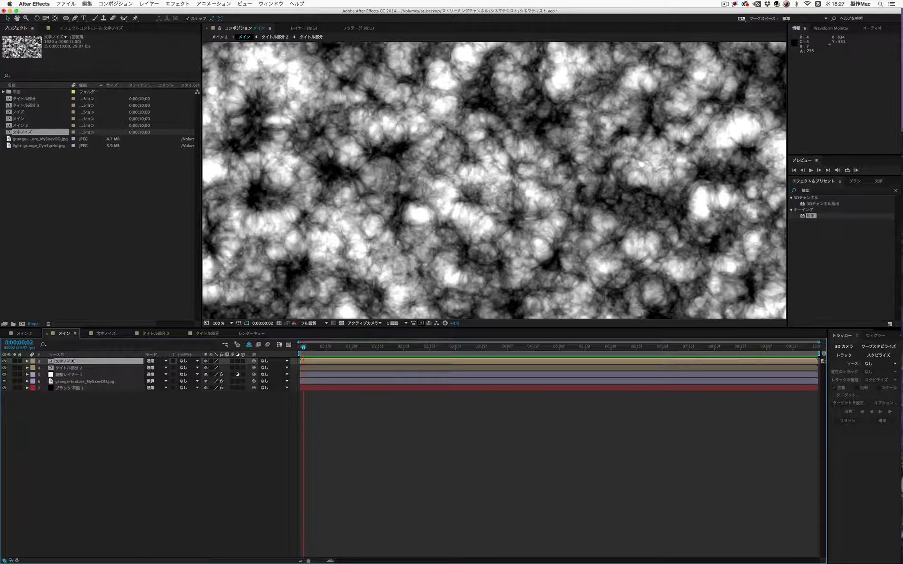
Step: Duplicate タイトル部分 2 and move the copy above the 文字ノイズ layer
{"action": "left_click", "coordinate": [68, 369]}
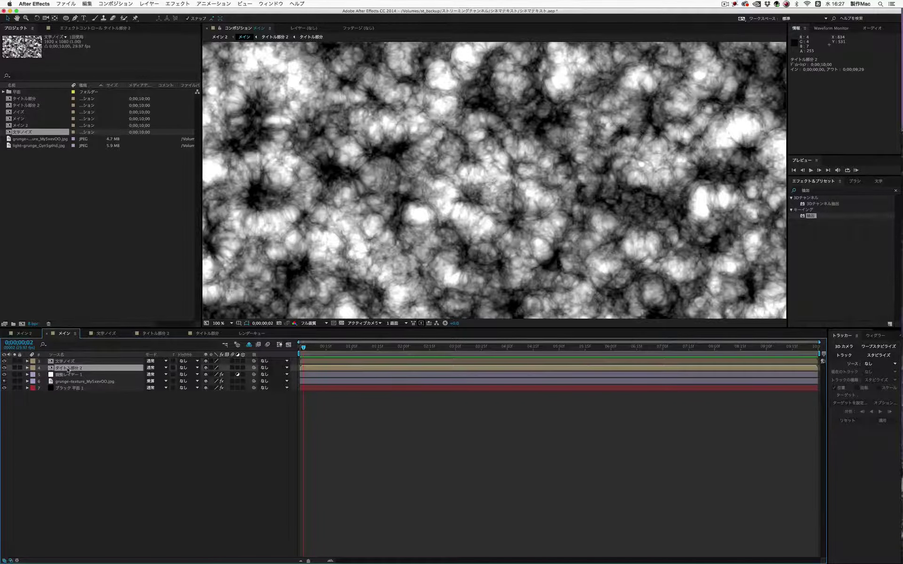
{"action": "left_click", "coordinate": [87, 3]}
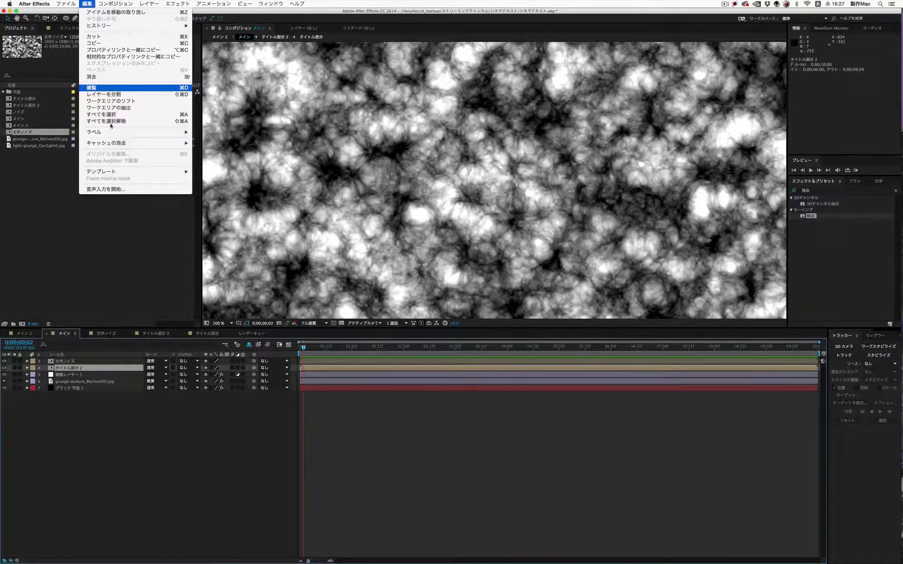
{"action": "left_click", "coordinate": [106, 90]}
{"action": "left_click_drag", "start_coordinate": [70, 370], "coordinate": [71, 359]}
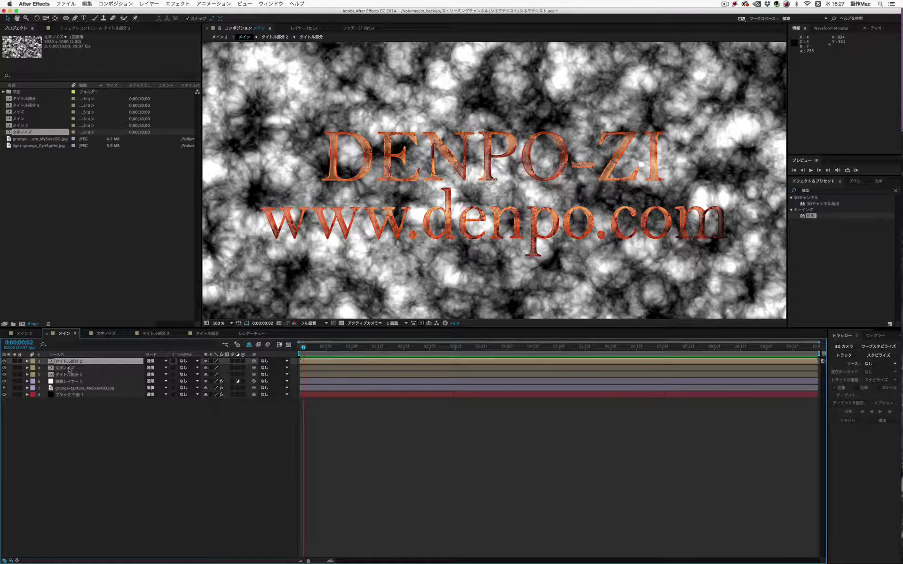
Step: Try the title's alpha as the 文字ノイズ layer's track matte
{"action": "left_click", "coordinate": [69, 369]}
{"action": "left_click", "coordinate": [187, 367]}
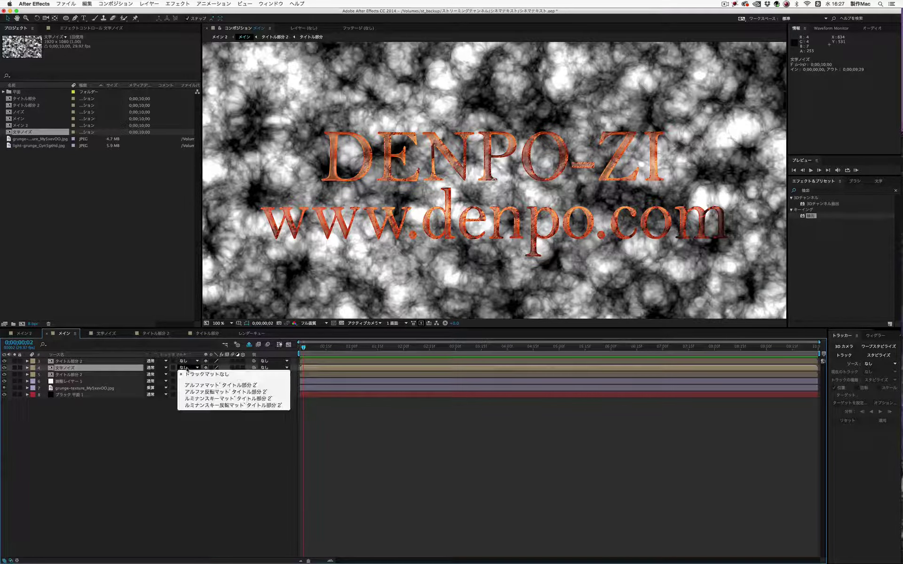
{"action": "left_click", "coordinate": [207, 385]}
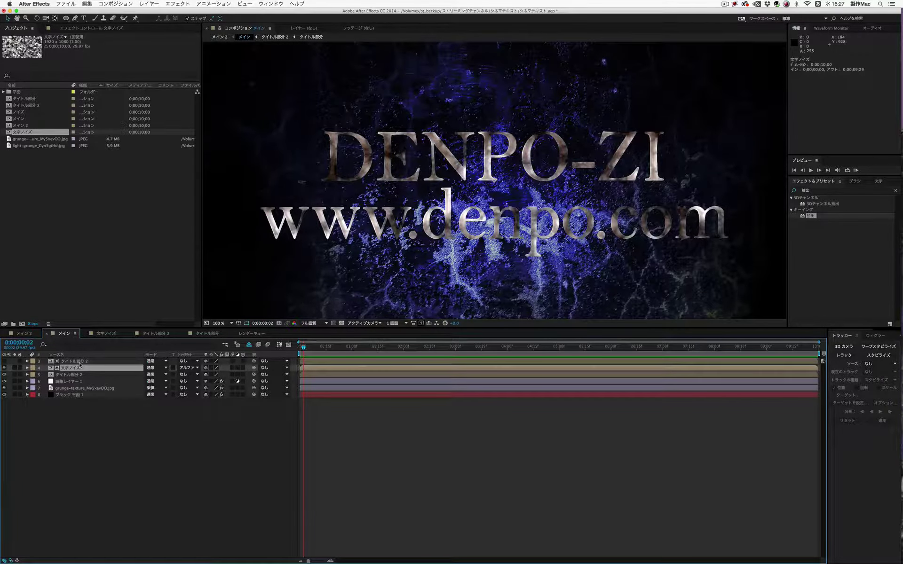
Step: Set the noise layer's matte to None, show the top title copy, and apply Extract to it
{"action": "left_click", "coordinate": [80, 362]}
{"action": "left_click", "coordinate": [191, 367]}
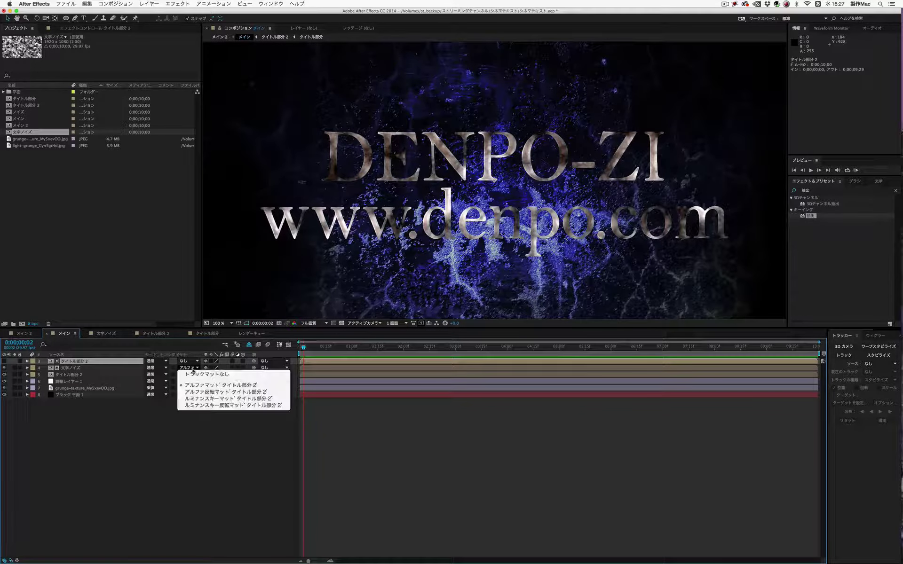
{"action": "left_click", "coordinate": [195, 374]}
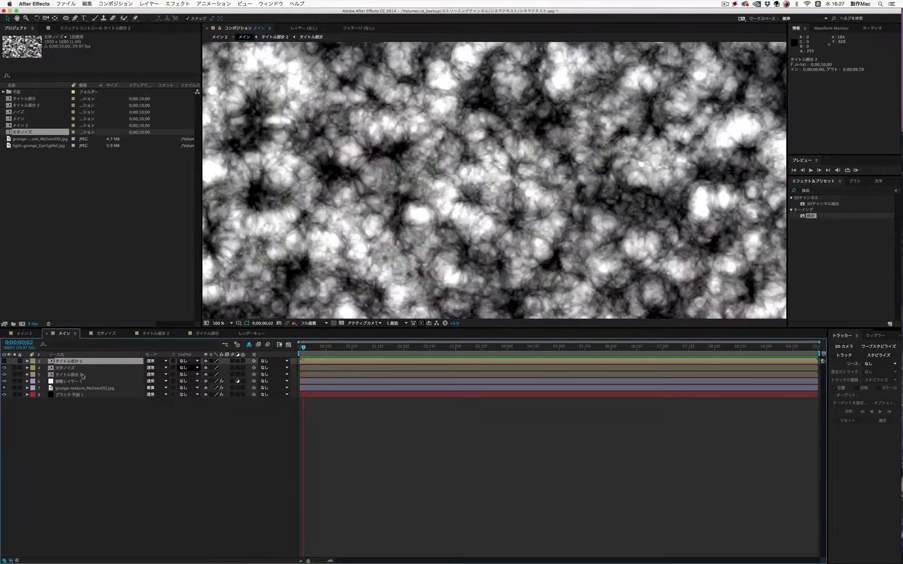
{"action": "left_click", "coordinate": [4, 361]}
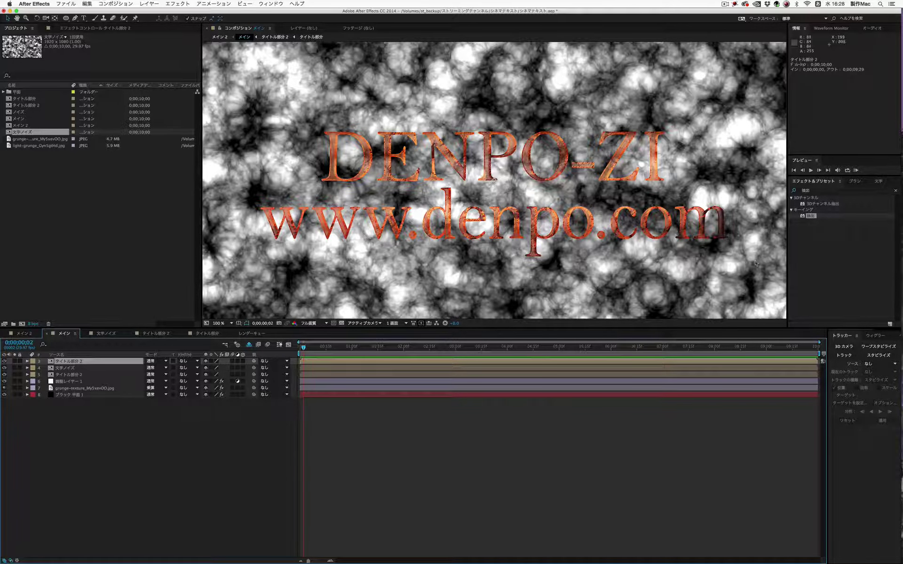
{"action": "left_click_drag", "start_coordinate": [803, 217], "coordinate": [105, 361]}
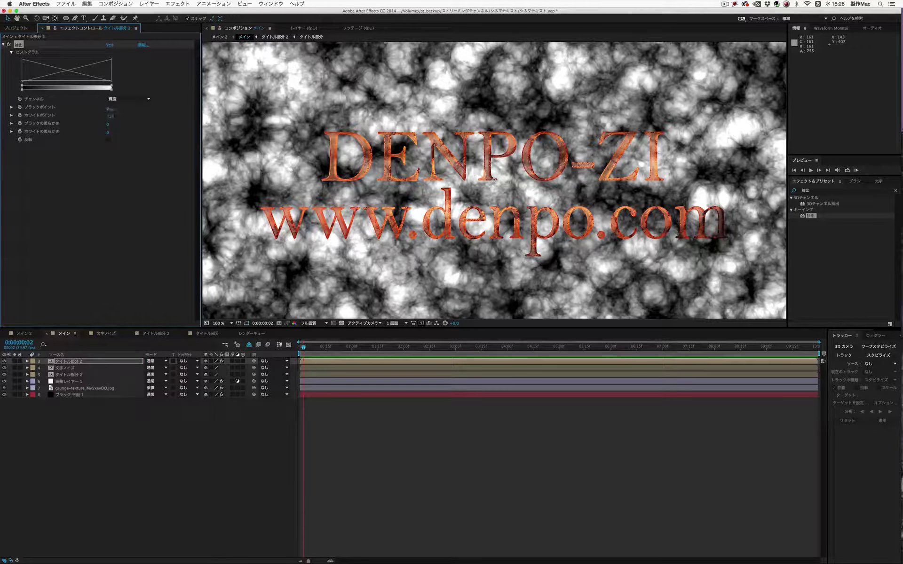
Step: Scrub the title copy's Extract Black Point to 127 and White Point to 158
{"action": "left_click_drag", "start_coordinate": [108, 109], "coordinate": [124, 110]}
{"action": "left_click_drag", "start_coordinate": [133, 110], "coordinate": [154, 110]}
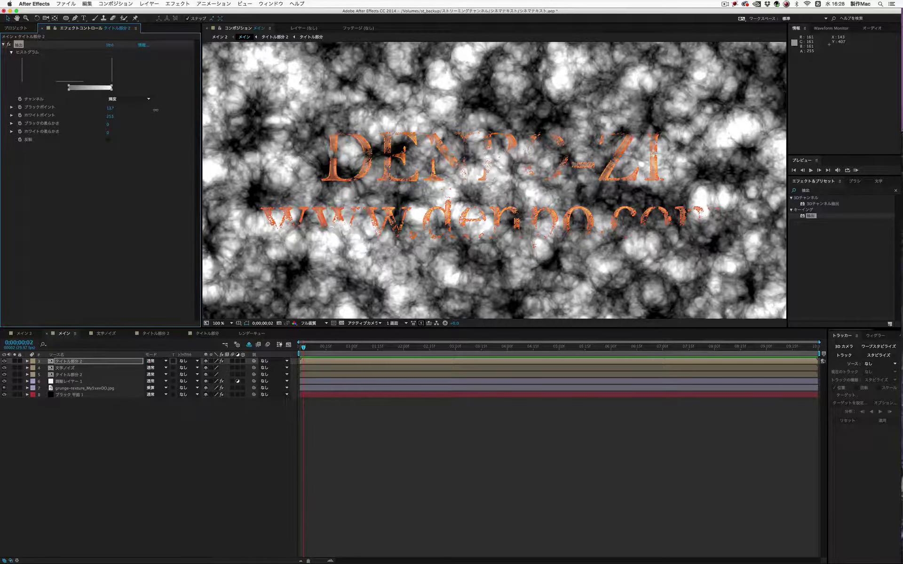
{"action": "left_click_drag", "start_coordinate": [155, 110], "coordinate": [153, 110]}
{"action": "key", "text": "super+z"}
{"action": "left_click_drag", "start_coordinate": [109, 117], "coordinate": [77, 118]}
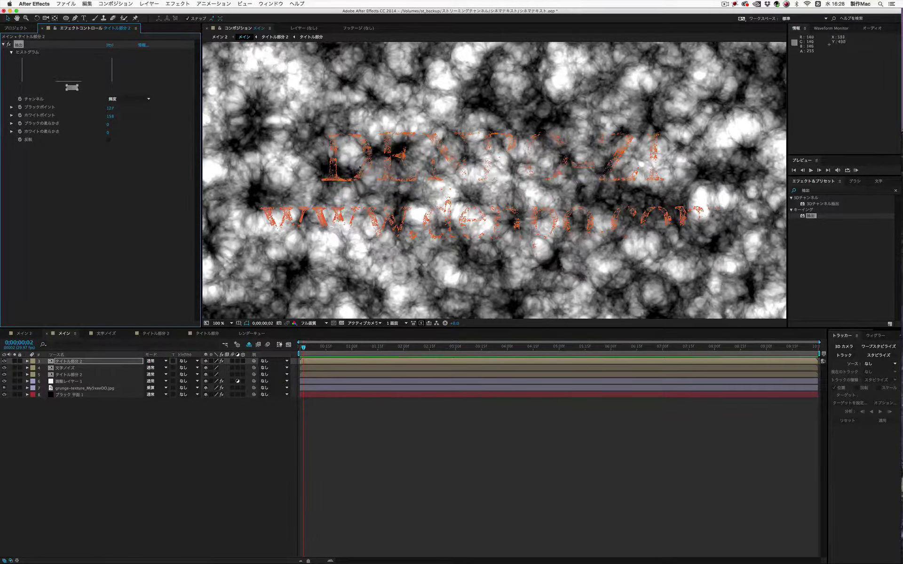
{"action": "key", "text": "period"}
{"action": "key", "text": "comma"}
Step: Set the 文字ノイズ layer's Track Matte to Alpha Matte タイトル部分 2
{"action": "left_click", "coordinate": [192, 368]}
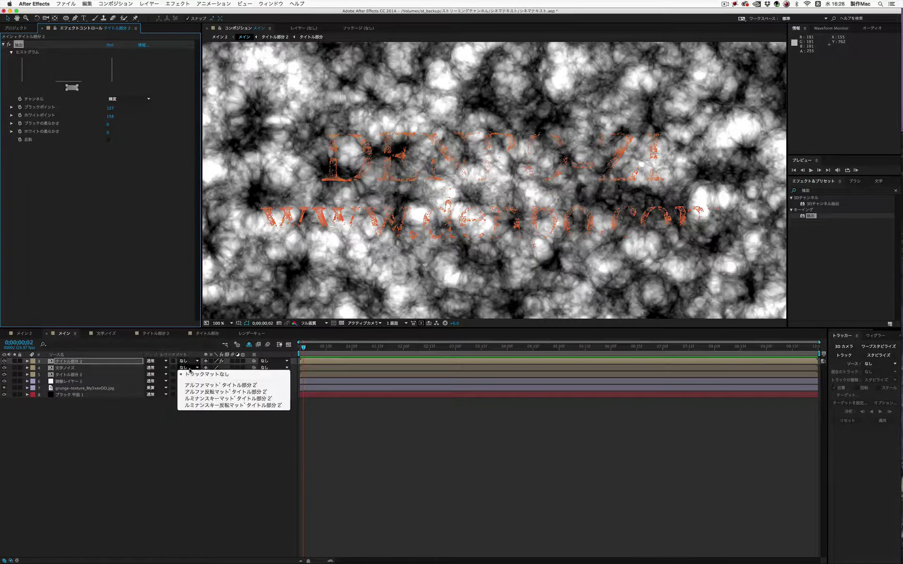
{"action": "left_click", "coordinate": [210, 385]}
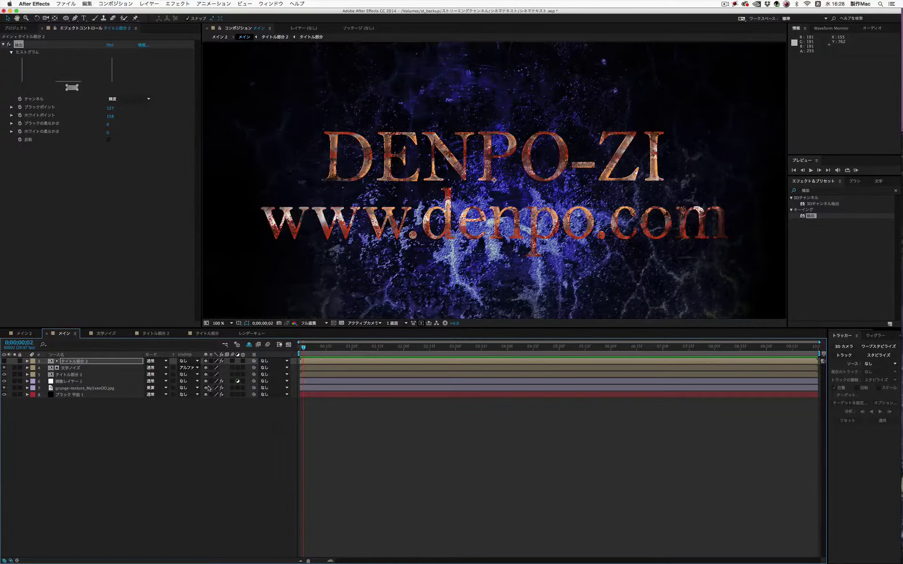
{"action": "scroll", "coordinate": [494, 179], "scroll_direction": "up", "scroll_amount": 1}
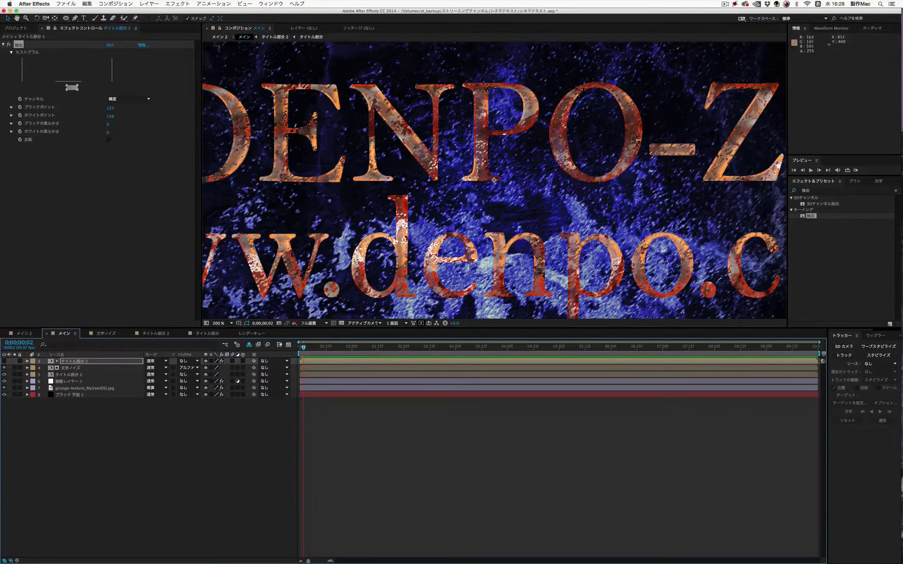
{"action": "scroll", "coordinate": [412, 141], "scroll_direction": "down", "scroll_amount": 1}
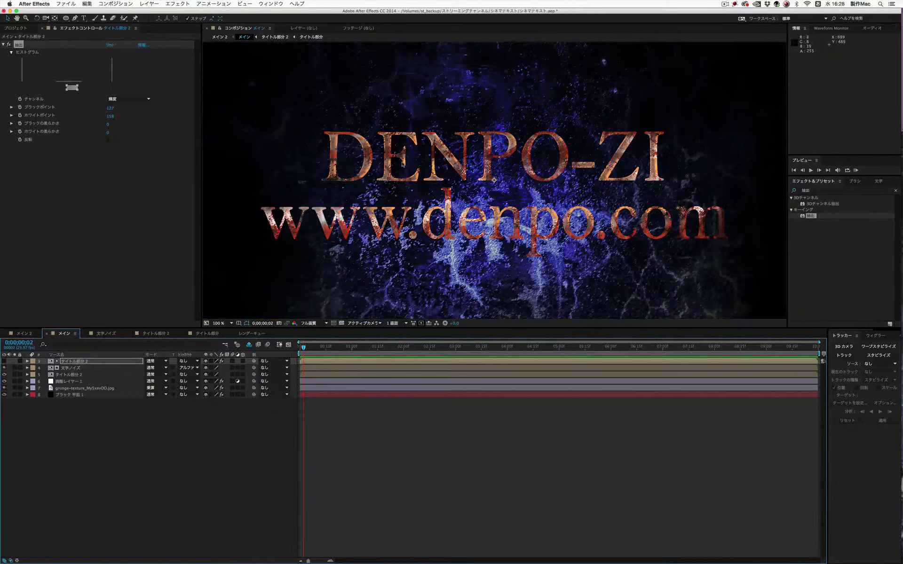